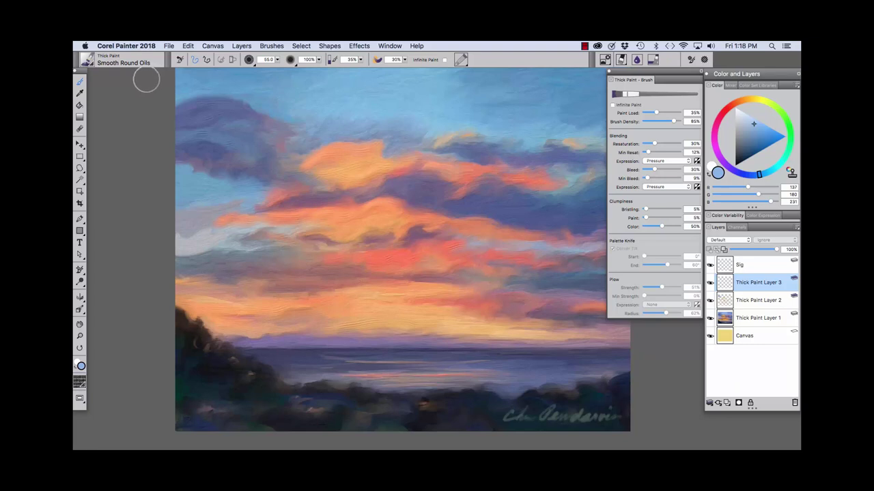
- Pick the Thick Paint > Smooth Round Oils brush and start a blank canvas with a Thick Paint layer
{"action": "left_click", "coordinate": [89, 60]}
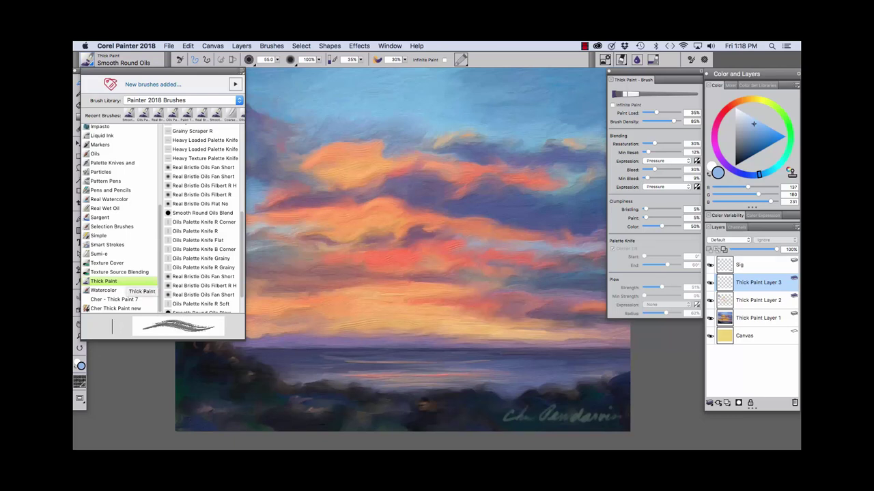
{"action": "scroll", "coordinate": [201, 219], "scroll_direction": "up", "scroll_amount": 5}
{"action": "scroll", "coordinate": [201, 219], "scroll_direction": "up", "scroll_amount": 1}
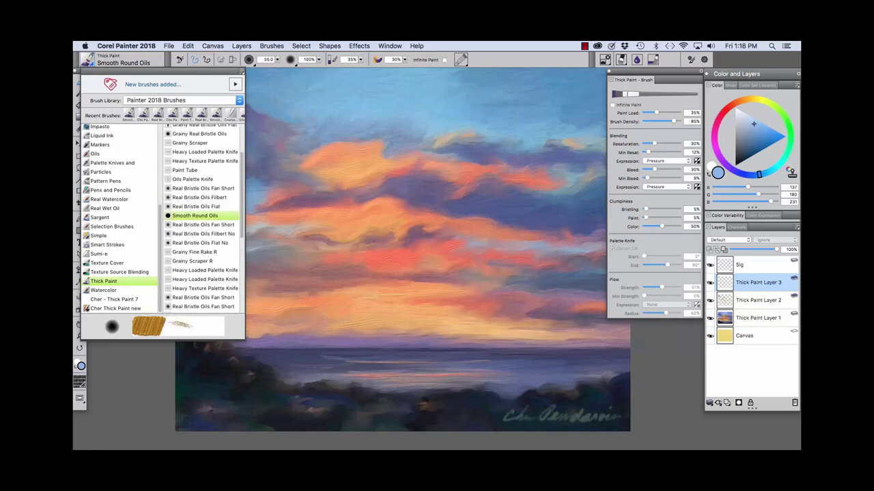
{"action": "left_click", "coordinate": [195, 215]}
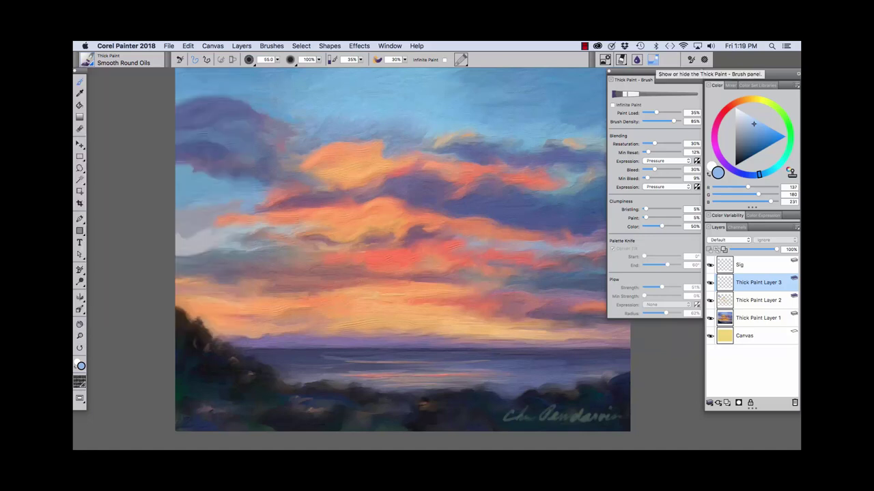
{"action": "left_click", "coordinate": [652, 59]}
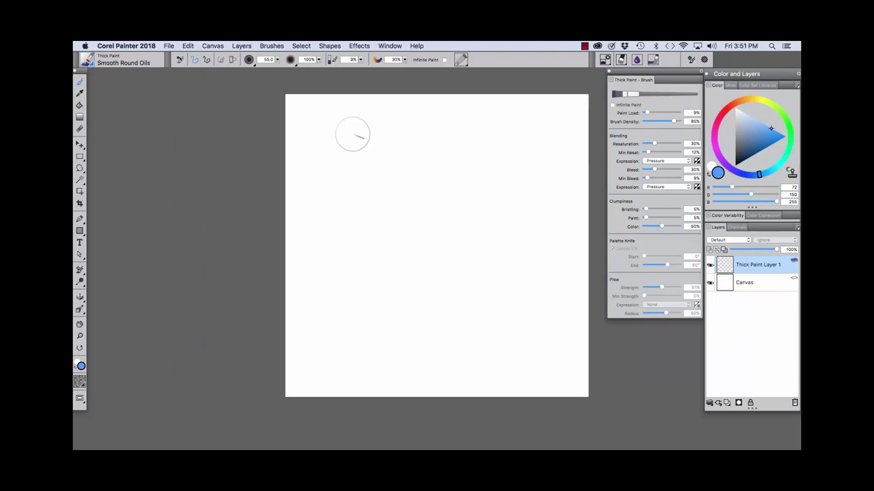
- Paint a short blue blob, then a long U-shaped stroke with Infinite Paint on, then turn it off
{"action": "mouse_move", "coordinate": [343, 123]}
{"action": "left_mouse_down"}
{"action": "mouse_move", "coordinate": [326, 147]}
{"action": "mouse_move", "coordinate": [343, 125]}
{"action": "mouse_move", "coordinate": [364, 129]}
{"action": "mouse_move", "coordinate": [339, 136]}
{"action": "mouse_move", "coordinate": [349, 141]}
{"action": "mouse_move", "coordinate": [349, 208]}
{"action": "left_mouse_up"}
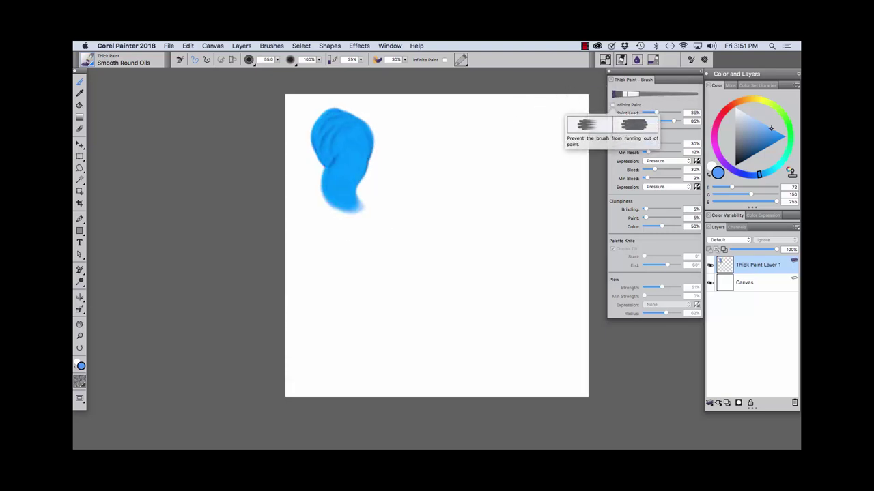
{"action": "left_click", "coordinate": [612, 104]}
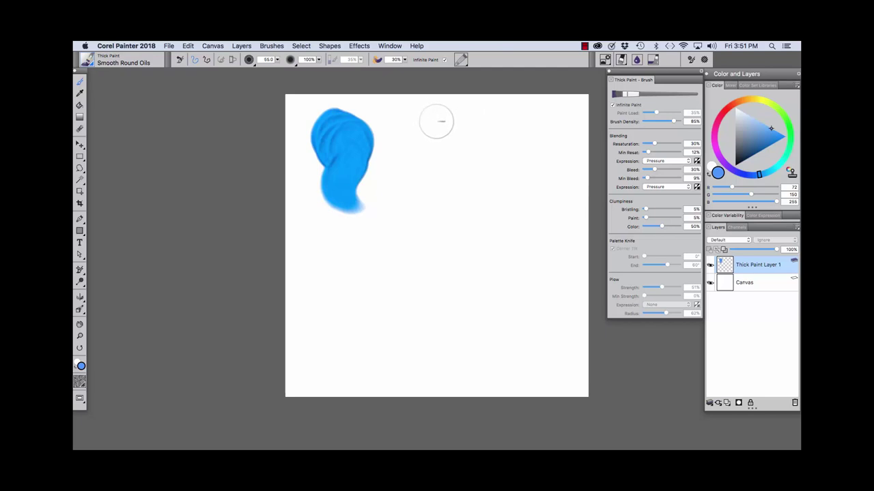
{"action": "mouse_move", "coordinate": [437, 122]}
{"action": "left_mouse_down"}
{"action": "mouse_move", "coordinate": [433, 148]}
{"action": "mouse_move", "coordinate": [443, 136]}
{"action": "mouse_move", "coordinate": [465, 156]}
{"action": "mouse_move", "coordinate": [454, 184]}
{"action": "mouse_move", "coordinate": [487, 217]}
{"action": "mouse_move", "coordinate": [524, 154]}
{"action": "mouse_move", "coordinate": [535, 202]}
{"action": "mouse_move", "coordinate": [549, 141]}
{"action": "mouse_move", "coordinate": [574, 121]}
{"action": "left_mouse_up"}
{"action": "left_click", "coordinate": [612, 104]}
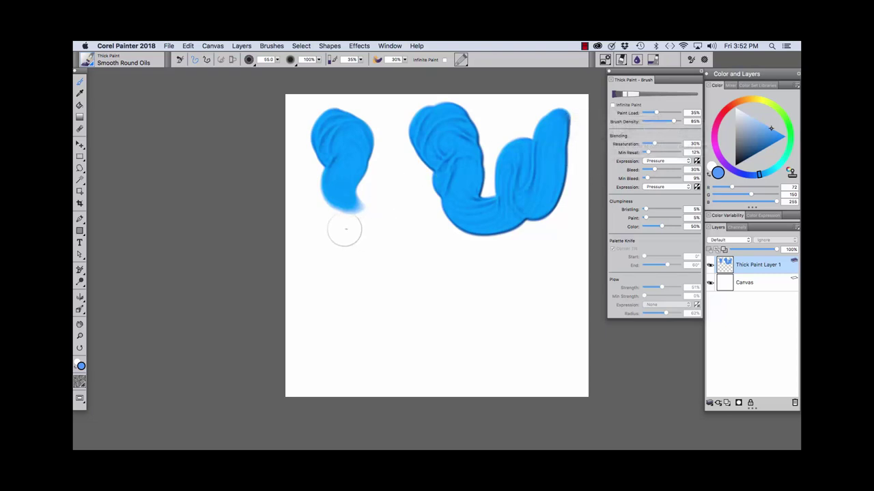
- Paint blue blobs at 100%, 73% and 10% paint load, then delete all paint from the layer
{"action": "mouse_move", "coordinate": [332, 252]}
{"action": "left_mouse_down"}
{"action": "mouse_move", "coordinate": [328, 263]}
{"action": "mouse_move", "coordinate": [340, 257]}
{"action": "mouse_move", "coordinate": [332, 250]}
{"action": "mouse_move", "coordinate": [349, 257]}
{"action": "mouse_move", "coordinate": [335, 279]}
{"action": "mouse_move", "coordinate": [341, 307]}
{"action": "mouse_move", "coordinate": [371, 332]}
{"action": "left_mouse_up"}
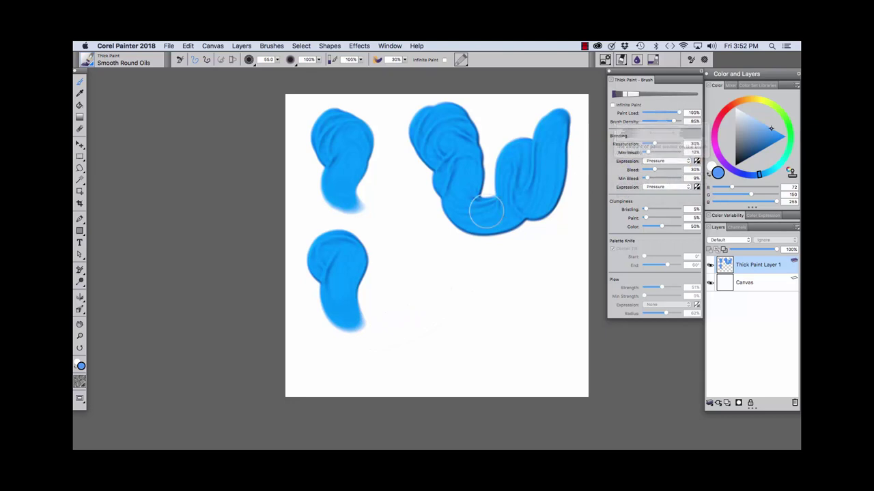
{"action": "mouse_move", "coordinate": [419, 239]}
{"action": "left_mouse_down"}
{"action": "mouse_move", "coordinate": [426, 314]}
{"action": "mouse_move", "coordinate": [471, 321]}
{"action": "left_mouse_up"}
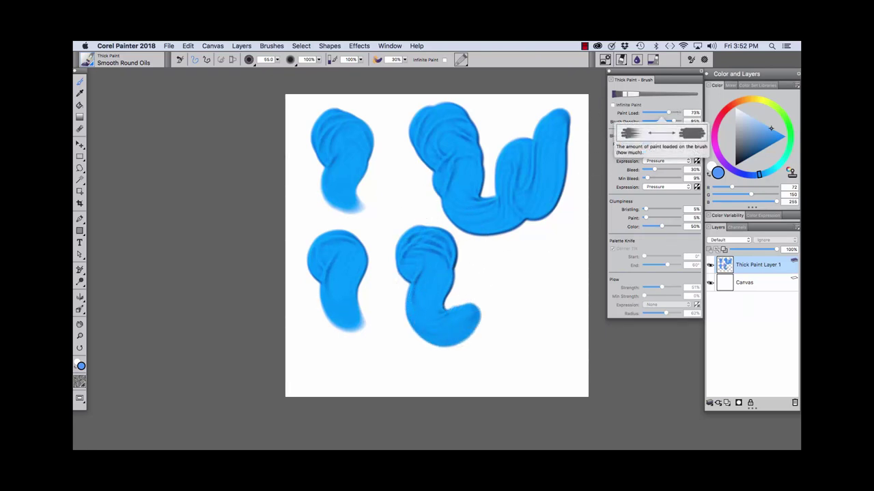
{"action": "left_click", "coordinate": [647, 113]}
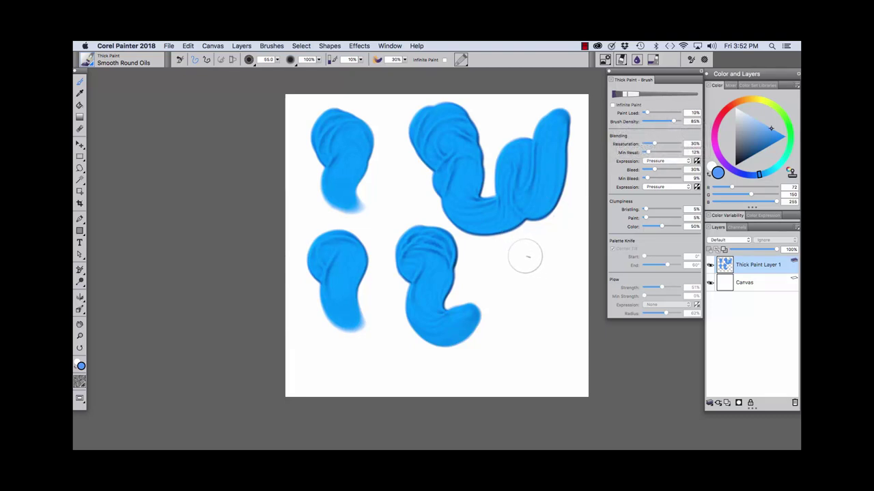
{"action": "mouse_move", "coordinate": [527, 251]}
{"action": "left_mouse_down"}
{"action": "mouse_move", "coordinate": [524, 244]}
{"action": "mouse_move", "coordinate": [531, 265]}
{"action": "mouse_move", "coordinate": [523, 292]}
{"action": "mouse_move", "coordinate": [534, 313]}
{"action": "left_mouse_up"}
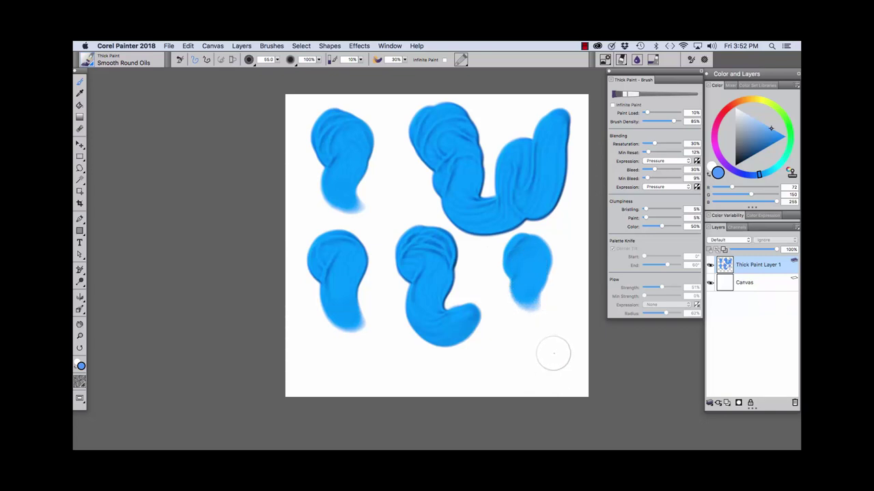
{"action": "key", "text": "Delete"}
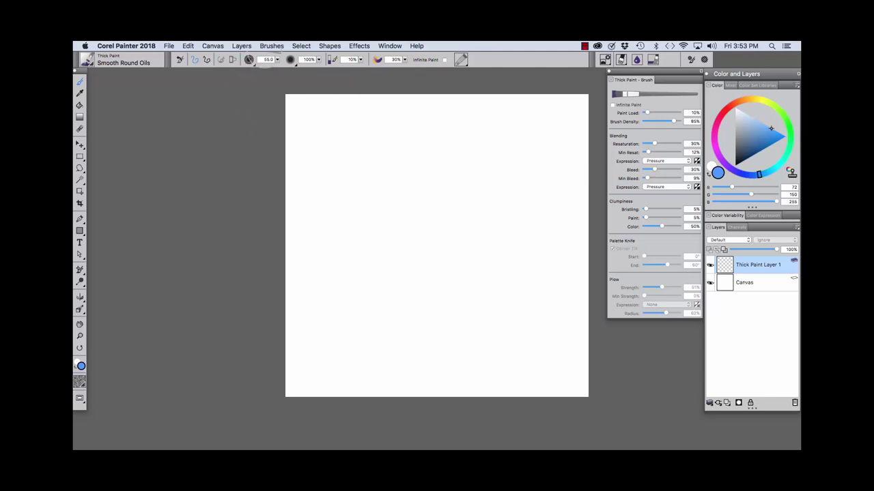
- Restore the default brush variant, paint a default blob, then a downward stroke at 100% density
{"action": "left_click", "coordinate": [273, 47]}
{"action": "left_click", "coordinate": [287, 174]}
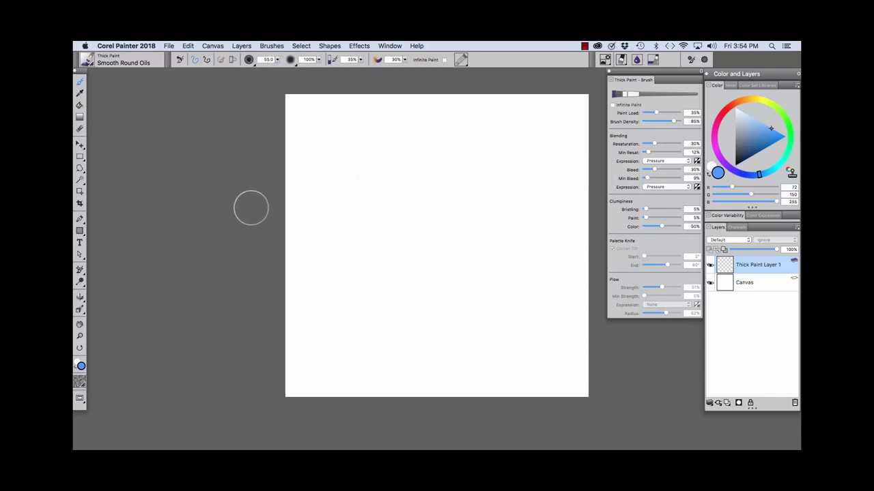
{"action": "mouse_move", "coordinate": [328, 129]}
{"action": "left_mouse_down"}
{"action": "mouse_move", "coordinate": [350, 147]}
{"action": "mouse_move", "coordinate": [343, 119]}
{"action": "mouse_move", "coordinate": [329, 143]}
{"action": "mouse_move", "coordinate": [339, 131]}
{"action": "mouse_move", "coordinate": [348, 140]}
{"action": "mouse_move", "coordinate": [337, 209]}
{"action": "left_mouse_up"}
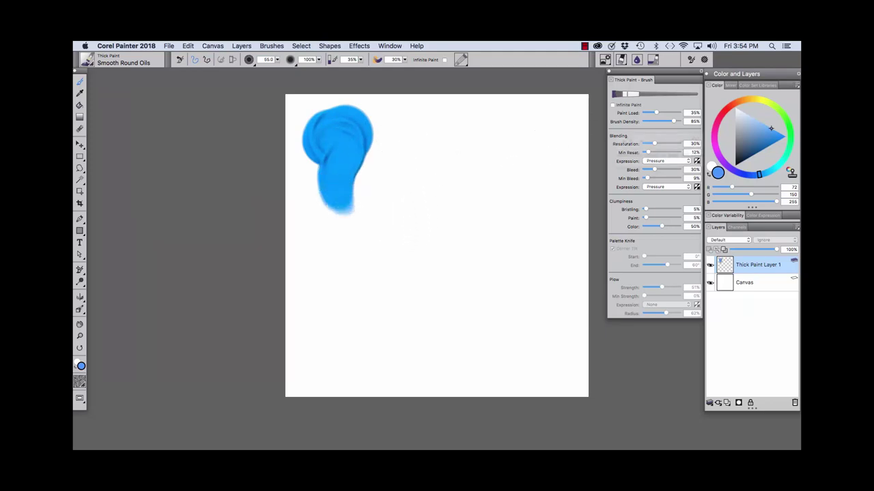
{"action": "left_click_drag", "start_coordinate": [673, 121], "coordinate": [678, 121]}
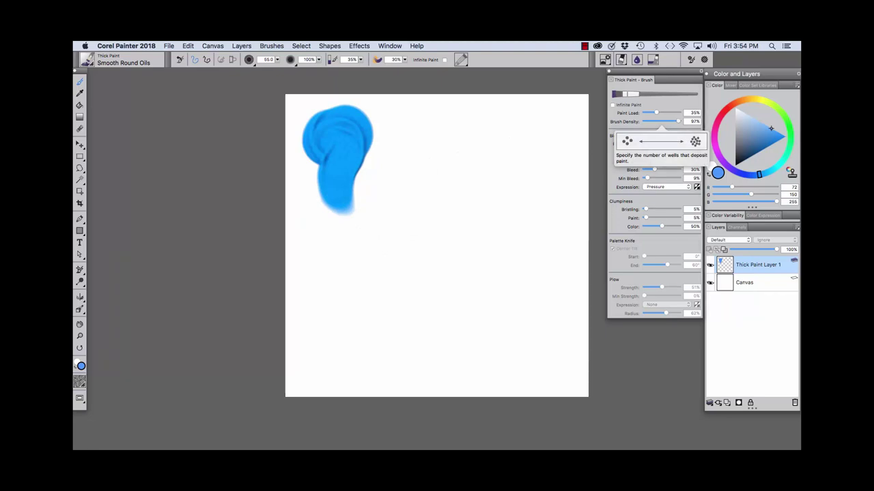
{"action": "left_click", "coordinate": [420, 122]}
{"action": "mouse_move", "coordinate": [417, 124]}
{"action": "left_mouse_down"}
{"action": "mouse_move", "coordinate": [413, 140]}
{"action": "mouse_move", "coordinate": [432, 137]}
{"action": "mouse_move", "coordinate": [445, 121]}
{"action": "mouse_move", "coordinate": [441, 108]}
{"action": "mouse_move", "coordinate": [413, 150]}
{"action": "mouse_move", "coordinate": [416, 195]}
{"action": "mouse_move", "coordinate": [431, 237]}
{"action": "mouse_move", "coordinate": [456, 261]}
{"action": "left_mouse_up"}
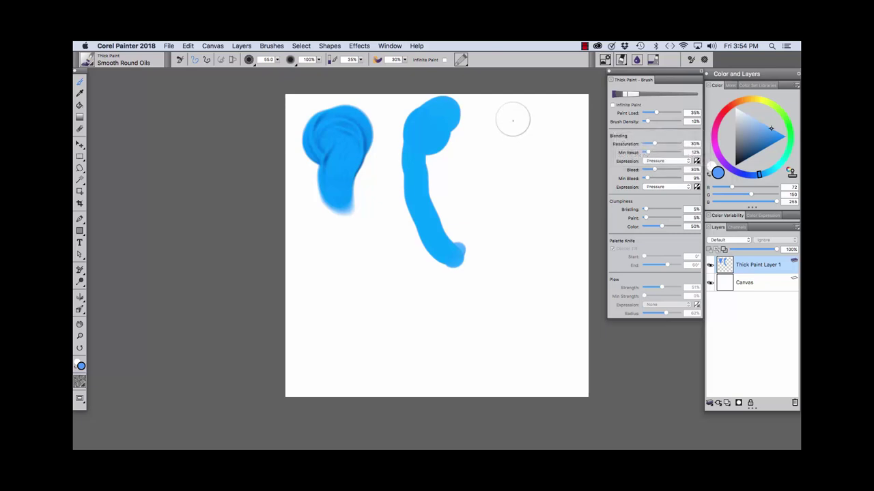
- Paint comparison blobs at 10%, about 61% and 85% brush density
{"action": "mouse_move", "coordinate": [509, 113]}
{"action": "left_mouse_down"}
{"action": "mouse_move", "coordinate": [498, 119]}
{"action": "mouse_move", "coordinate": [519, 145]}
{"action": "mouse_move", "coordinate": [487, 153]}
{"action": "mouse_move", "coordinate": [511, 219]}
{"action": "mouse_move", "coordinate": [545, 222]}
{"action": "left_mouse_up"}
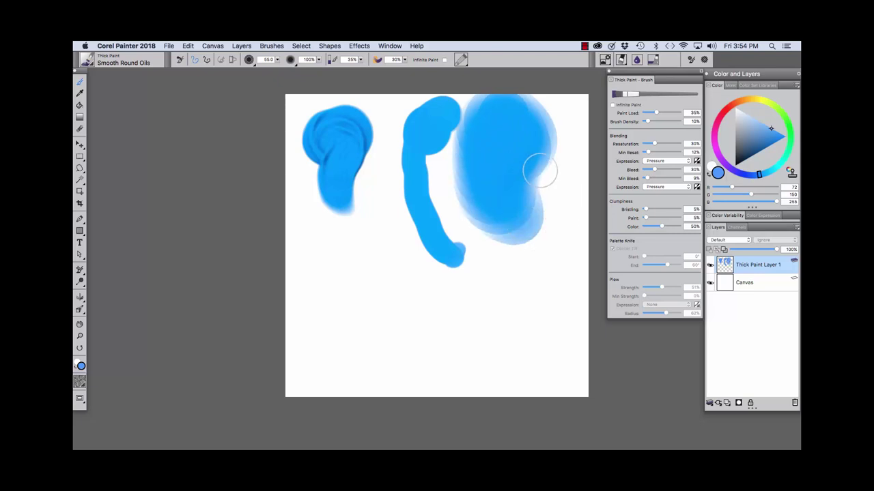
{"action": "left_click", "coordinate": [649, 121]}
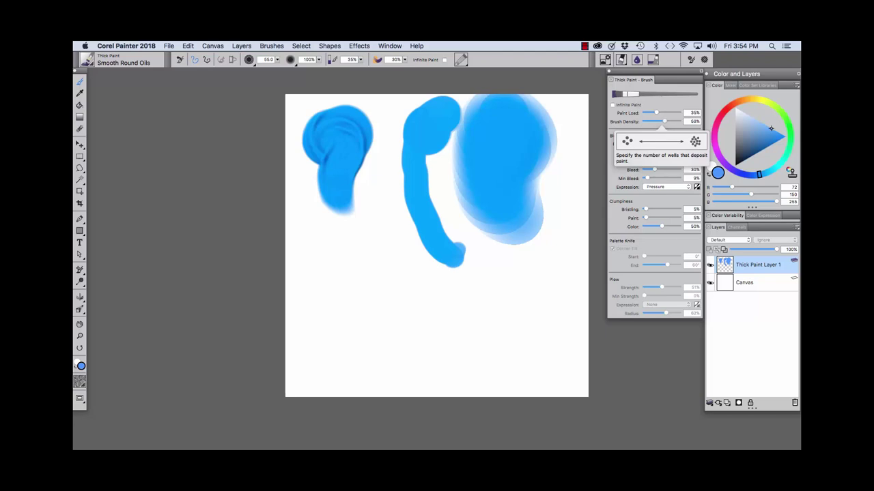
{"action": "left_click", "coordinate": [665, 121]}
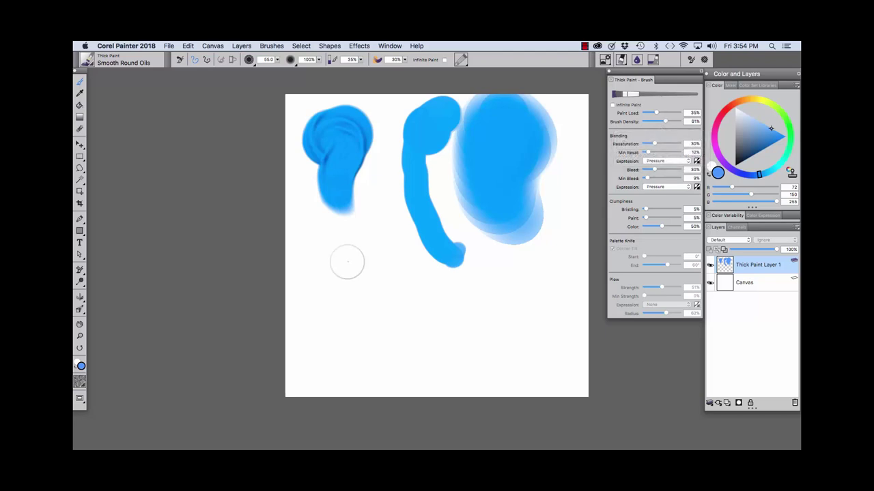
{"action": "mouse_move", "coordinate": [336, 243]}
{"action": "left_mouse_down"}
{"action": "mouse_move", "coordinate": [341, 266]}
{"action": "mouse_move", "coordinate": [357, 255]}
{"action": "mouse_move", "coordinate": [346, 296]}
{"action": "mouse_move", "coordinate": [403, 338]}
{"action": "left_mouse_up"}
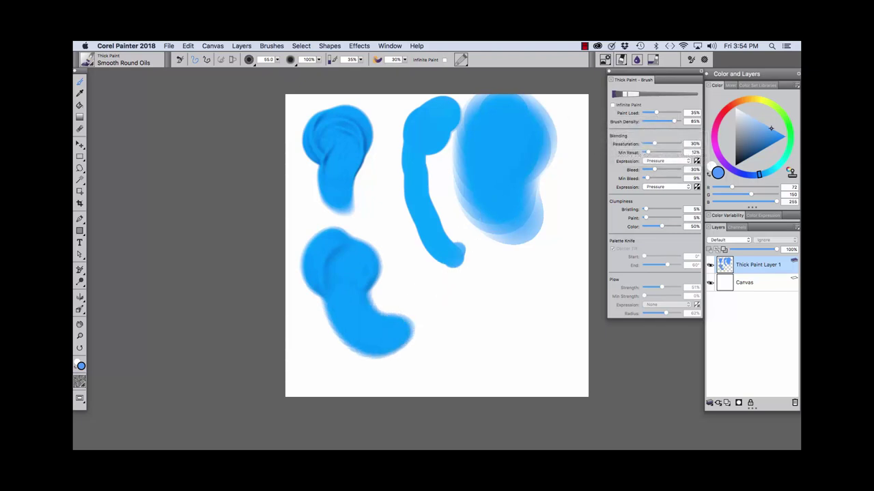
{"action": "mouse_move", "coordinate": [481, 279]}
{"action": "left_mouse_down"}
{"action": "mouse_move", "coordinate": [508, 279]}
{"action": "mouse_move", "coordinate": [488, 288]}
{"action": "mouse_move", "coordinate": [514, 290]}
{"action": "mouse_move", "coordinate": [496, 297]}
{"action": "mouse_move", "coordinate": [502, 280]}
{"action": "mouse_move", "coordinate": [499, 327]}
{"action": "mouse_move", "coordinate": [527, 343]}
{"action": "left_mouse_up"}
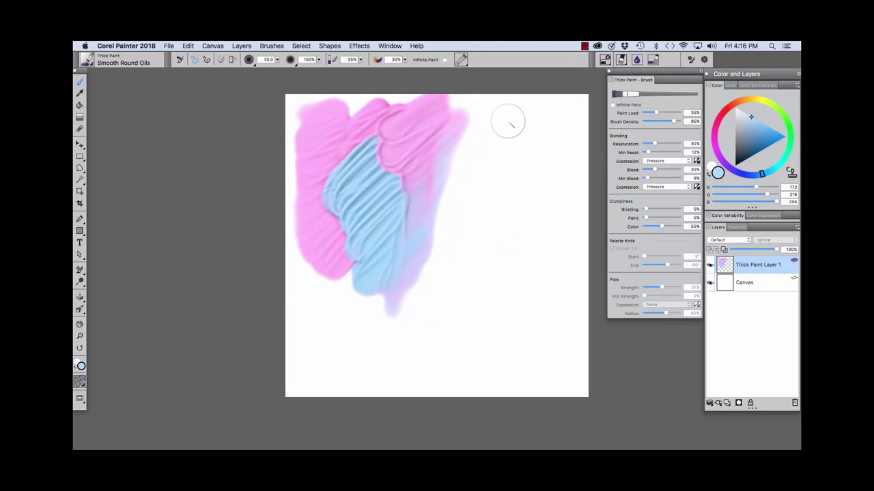
- Paint a light-blue blob right of the pink stroke and brush pink over its lower lobe
{"action": "mouse_move", "coordinate": [514, 117]}
{"action": "left_mouse_down"}
{"action": "mouse_move", "coordinate": [516, 147]}
{"action": "mouse_move", "coordinate": [537, 150]}
{"action": "mouse_move", "coordinate": [526, 185]}
{"action": "left_mouse_up"}
{"action": "mouse_move", "coordinate": [481, 205]}
{"action": "left_mouse_down"}
{"action": "mouse_move", "coordinate": [540, 179]}
{"action": "mouse_move", "coordinate": [480, 252]}
{"action": "mouse_move", "coordinate": [517, 253]}
{"action": "mouse_move", "coordinate": [544, 279]}
{"action": "left_mouse_up"}
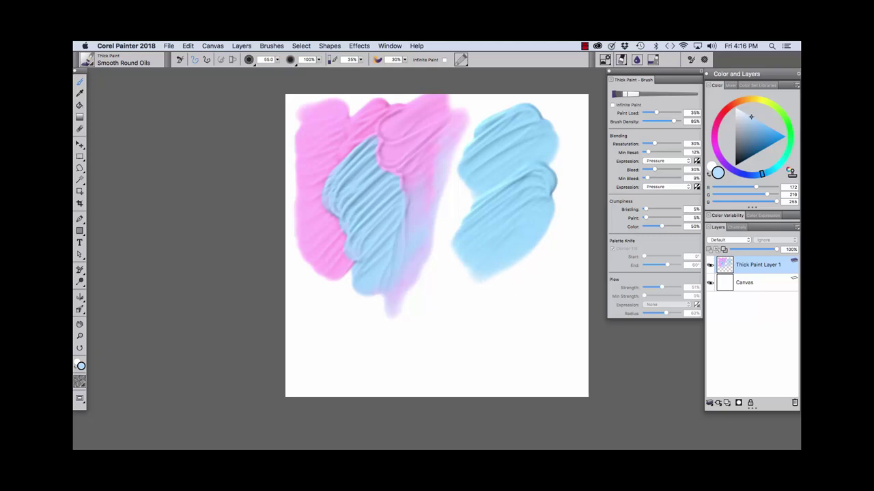
{"action": "left_click", "coordinate": [713, 144]}
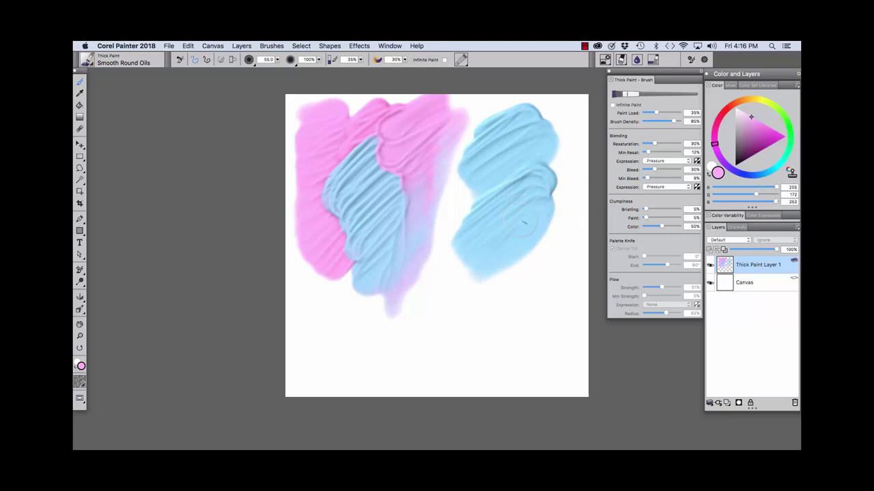
{"action": "mouse_move", "coordinate": [535, 212]}
{"action": "left_mouse_down"}
{"action": "mouse_move", "coordinate": [501, 247]}
{"action": "mouse_move", "coordinate": [570, 205]}
{"action": "mouse_move", "coordinate": [508, 263]}
{"action": "mouse_move", "coordinate": [525, 293]}
{"action": "left_mouse_up"}
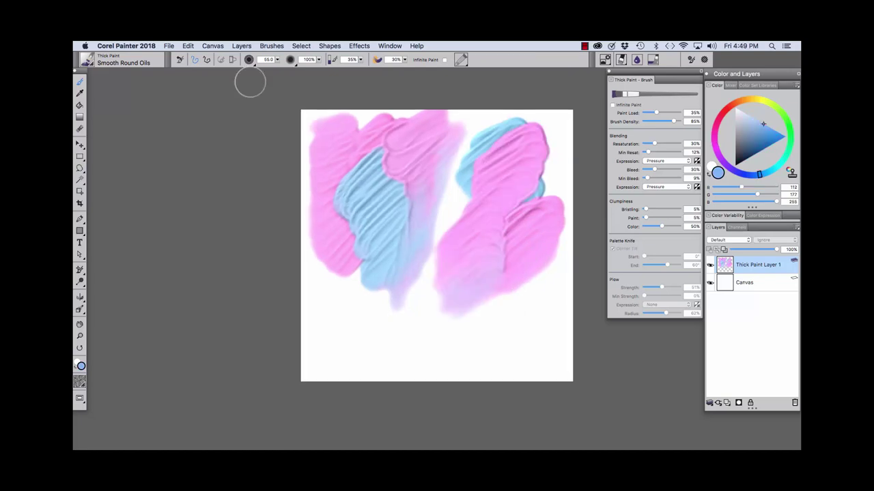
- Paint two wide blue strokes across the lower right of the canvas
{"action": "mouse_move", "coordinate": [651, 145]}
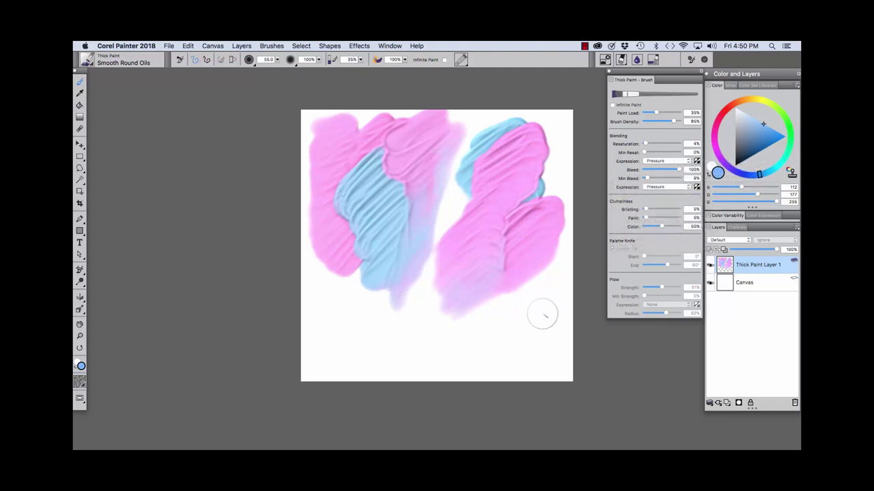
{"action": "mouse_move", "coordinate": [546, 306]}
{"action": "left_mouse_down"}
{"action": "mouse_move", "coordinate": [526, 343]}
{"action": "mouse_move", "coordinate": [532, 308]}
{"action": "mouse_move", "coordinate": [470, 345]}
{"action": "left_mouse_up"}
{"action": "mouse_move", "coordinate": [498, 314]}
{"action": "left_mouse_down"}
{"action": "mouse_move", "coordinate": [478, 335]}
{"action": "mouse_move", "coordinate": [388, 360]}
{"action": "left_mouse_up"}
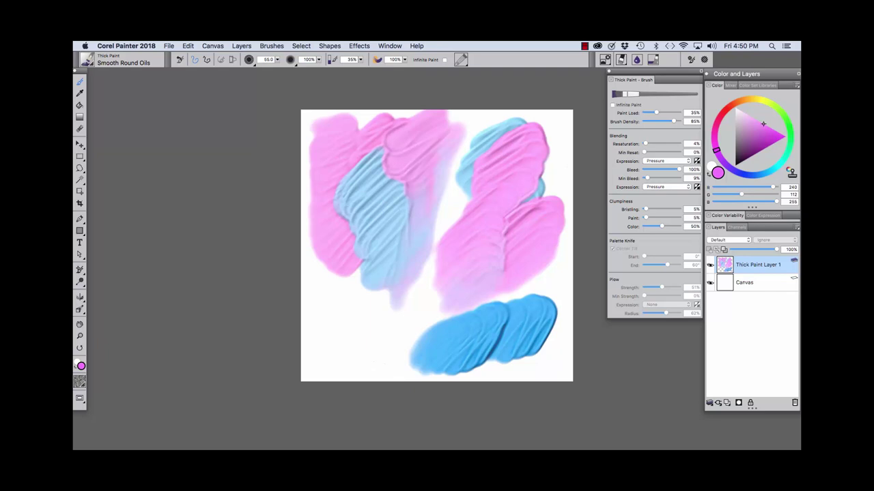
- Choose a slightly lighter pink and brush it over the lower blue strokes
{"action": "left_click", "coordinate": [759, 121]}
{"action": "mouse_move", "coordinate": [520, 341]}
{"action": "left_mouse_down"}
{"action": "mouse_move", "coordinate": [512, 363]}
{"action": "mouse_move", "coordinate": [496, 354]}
{"action": "mouse_move", "coordinate": [510, 321]}
{"action": "mouse_move", "coordinate": [456, 346]}
{"action": "mouse_move", "coordinate": [473, 324]}
{"action": "mouse_move", "coordinate": [422, 350]}
{"action": "mouse_move", "coordinate": [442, 317]}
{"action": "mouse_move", "coordinate": [400, 348]}
{"action": "left_mouse_up"}
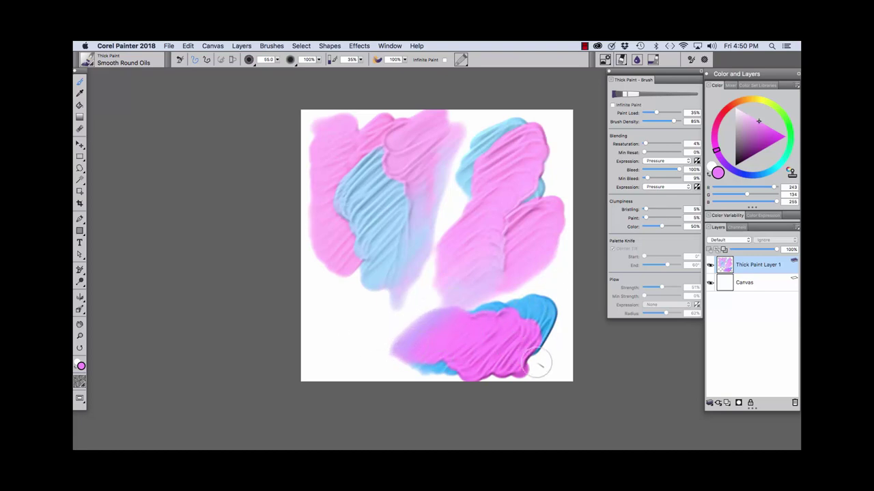
{"action": "mouse_move", "coordinate": [546, 358]}
{"action": "left_mouse_down"}
{"action": "mouse_move", "coordinate": [550, 336]}
{"action": "mouse_move", "coordinate": [505, 350]}
{"action": "mouse_move", "coordinate": [542, 315]}
{"action": "mouse_move", "coordinate": [535, 312]}
{"action": "mouse_move", "coordinate": [471, 326]}
{"action": "mouse_move", "coordinate": [488, 296]}
{"action": "mouse_move", "coordinate": [415, 327]}
{"action": "mouse_move", "coordinate": [439, 293]}
{"action": "mouse_move", "coordinate": [436, 277]}
{"action": "mouse_move", "coordinate": [360, 314]}
{"action": "mouse_move", "coordinate": [406, 266]}
{"action": "mouse_move", "coordinate": [408, 252]}
{"action": "mouse_move", "coordinate": [327, 286]}
{"action": "mouse_move", "coordinate": [352, 240]}
{"action": "mouse_move", "coordinate": [298, 247]}
{"action": "left_mouse_up"}
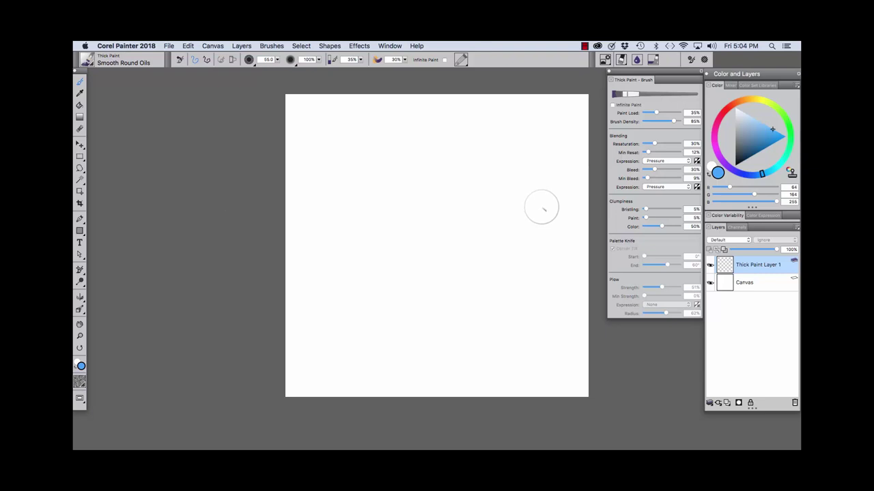
- Paint a blue test stroke, then a streaky swirl with high bristling, lowering bristling to 8% afterwards
{"action": "mouse_move", "coordinate": [337, 133]}
{"action": "left_mouse_down"}
{"action": "mouse_move", "coordinate": [329, 131]}
{"action": "mouse_move", "coordinate": [347, 148]}
{"action": "mouse_move", "coordinate": [336, 205]}
{"action": "left_mouse_up"}
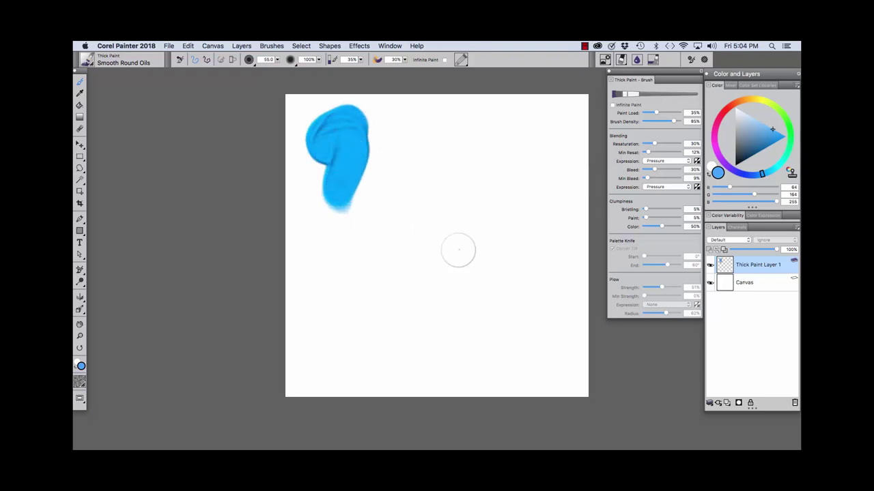
{"action": "mouse_move", "coordinate": [355, 117]}
{"action": "left_mouse_down"}
{"action": "mouse_move", "coordinate": [353, 142]}
{"action": "mouse_move", "coordinate": [344, 204]}
{"action": "left_mouse_up"}
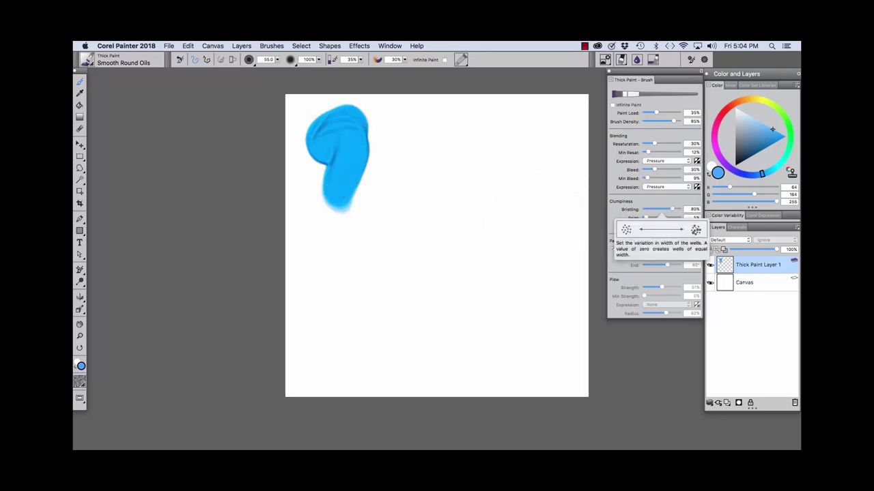
{"action": "left_click_drag", "start_coordinate": [670, 209], "coordinate": [673, 209]}
{"action": "mouse_move", "coordinate": [423, 117]}
{"action": "left_mouse_down"}
{"action": "mouse_move", "coordinate": [419, 132]}
{"action": "mouse_move", "coordinate": [432, 131]}
{"action": "mouse_move", "coordinate": [431, 219]}
{"action": "left_mouse_up"}
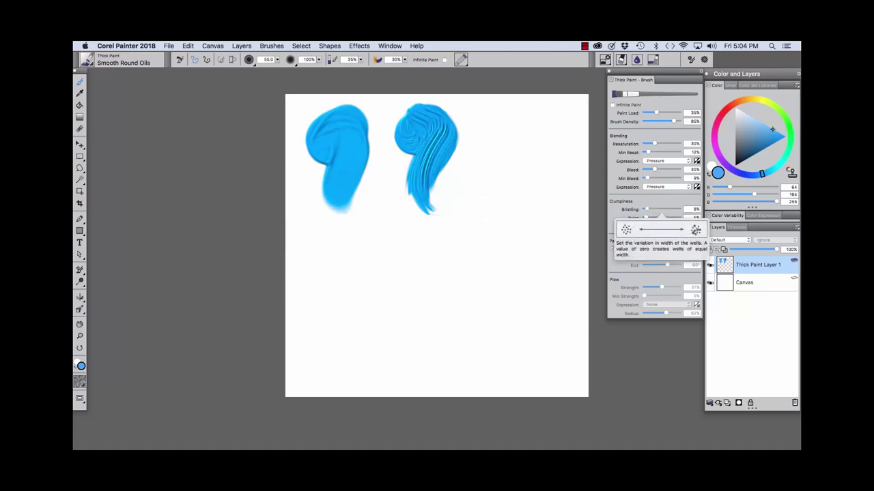
{"action": "left_click_drag", "start_coordinate": [647, 209], "coordinate": [645, 209]}
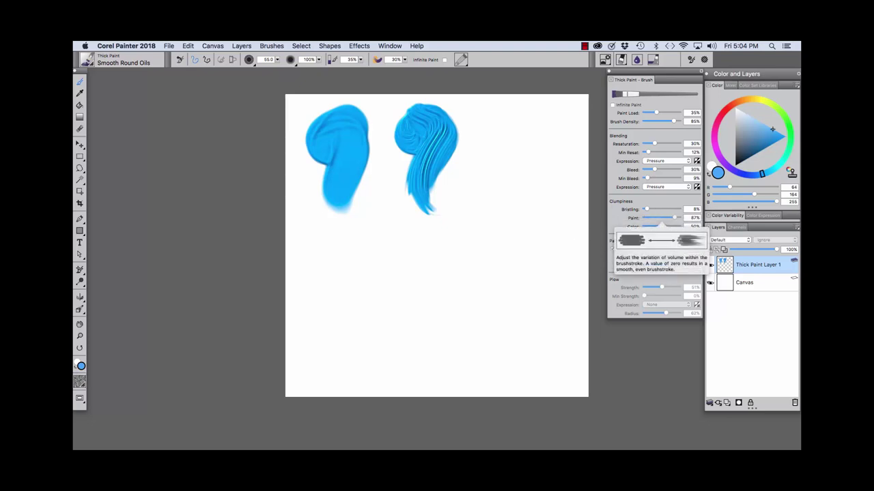
- Dab a third blue stroke, then adjust paint clumpiness and set colour clumpiness to about 94%
{"action": "mouse_move", "coordinate": [512, 114]}
{"action": "left_mouse_down"}
{"action": "mouse_move", "coordinate": [490, 143]}
{"action": "mouse_move", "coordinate": [498, 128]}
{"action": "mouse_move", "coordinate": [514, 132]}
{"action": "mouse_move", "coordinate": [522, 149]}
{"action": "mouse_move", "coordinate": [506, 194]}
{"action": "mouse_move", "coordinate": [520, 240]}
{"action": "left_mouse_up"}
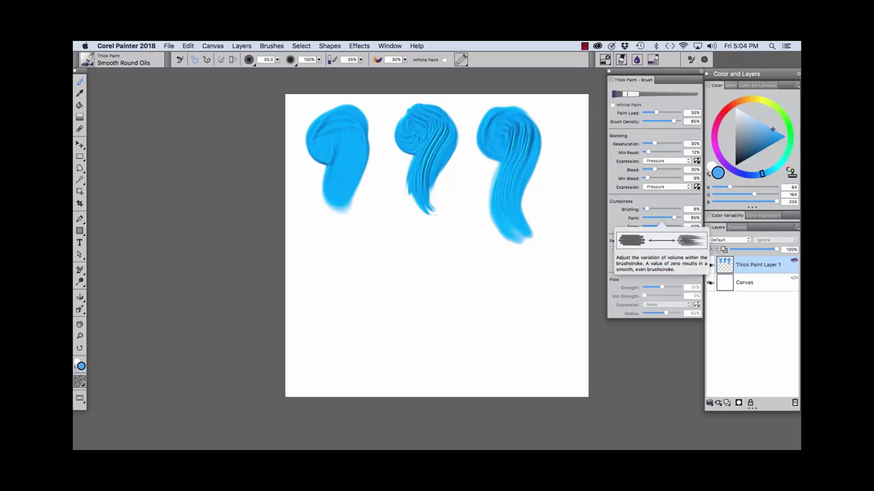
{"action": "mouse_move", "coordinate": [673, 218]}
{"action": "left_mouse_down"}
{"action": "mouse_move", "coordinate": [644, 218]}
{"action": "mouse_move", "coordinate": [675, 227]}
{"action": "left_mouse_up"}
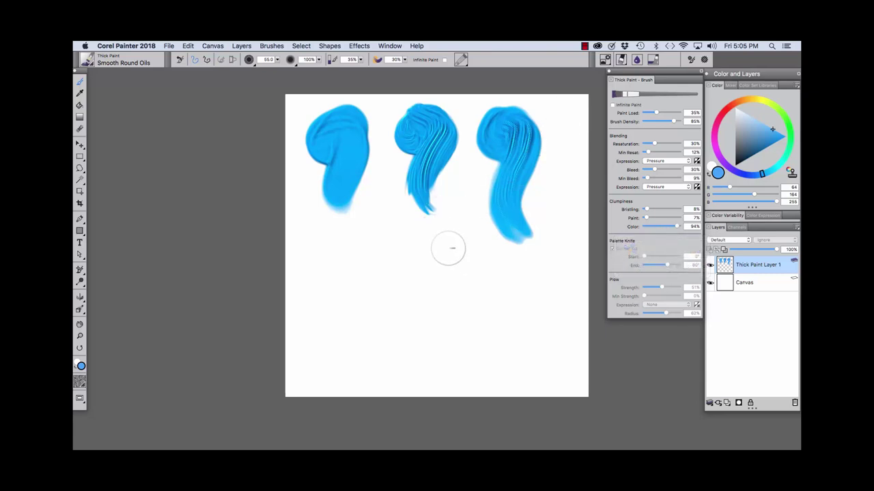
{"action": "mouse_move", "coordinate": [448, 248]}
{"action": "left_mouse_down"}
{"action": "mouse_move", "coordinate": [439, 276]}
{"action": "mouse_move", "coordinate": [431, 253]}
{"action": "mouse_move", "coordinate": [441, 264]}
{"action": "mouse_move", "coordinate": [442, 254]}
{"action": "mouse_move", "coordinate": [459, 332]}
{"action": "left_mouse_up"}
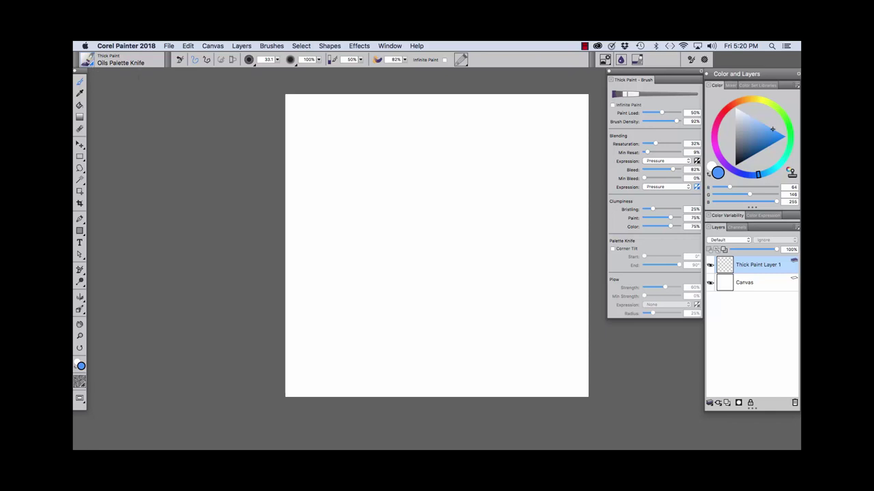
- Keep Oils Palette Knife and lay two vertical blue knife strokes crossed by a horizontal one
{"action": "key", "text": "super+b"}
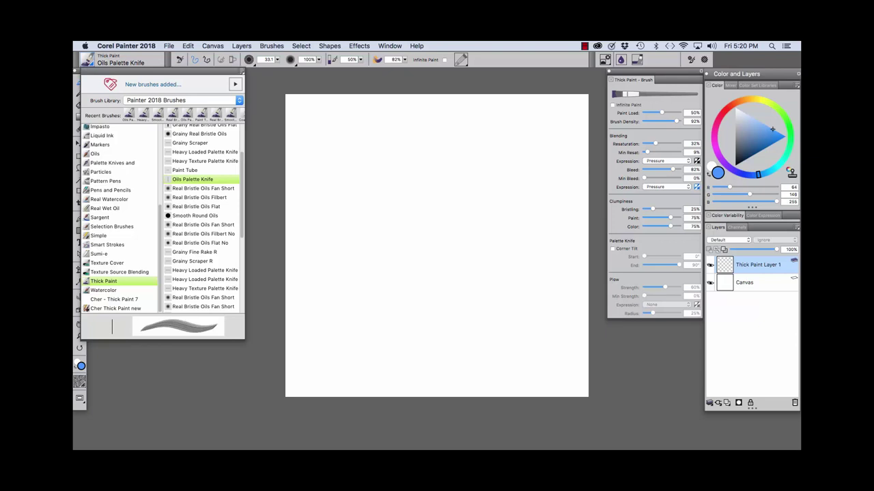
{"action": "left_click", "coordinate": [298, 82]}
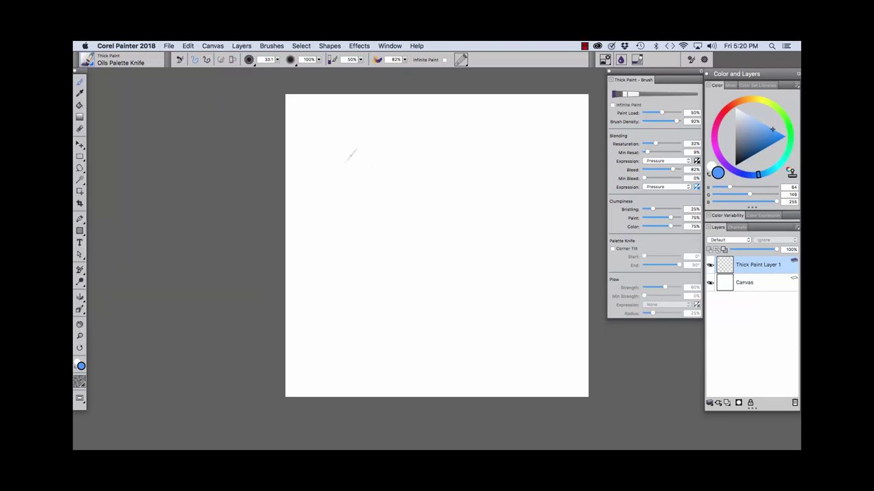
{"action": "left_click_drag", "start_coordinate": [324, 108], "coordinate": [335, 237]}
{"action": "left_click_drag", "start_coordinate": [353, 111], "coordinate": [365, 198]}
{"action": "left_click_drag", "start_coordinate": [316, 162], "coordinate": [418, 173]}
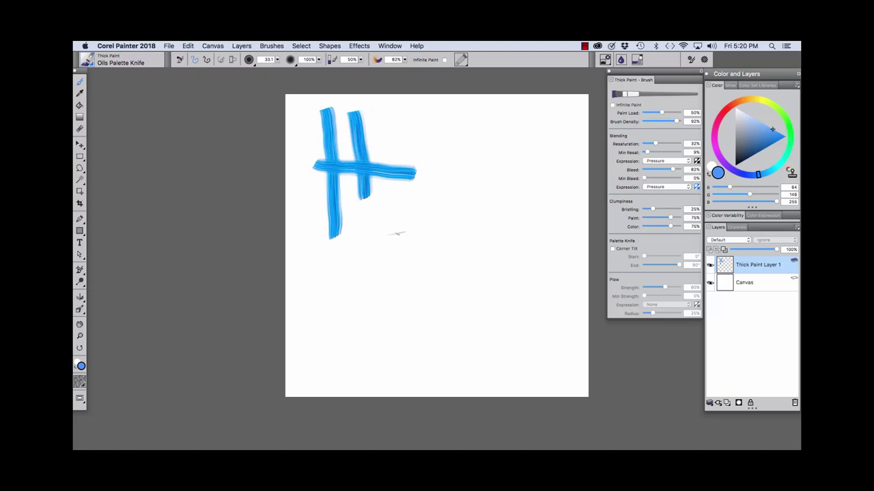
- Enable Corner Tilt and paint six faint curving palette-knife strokes right of the blue cross
{"action": "left_click", "coordinate": [612, 249]}
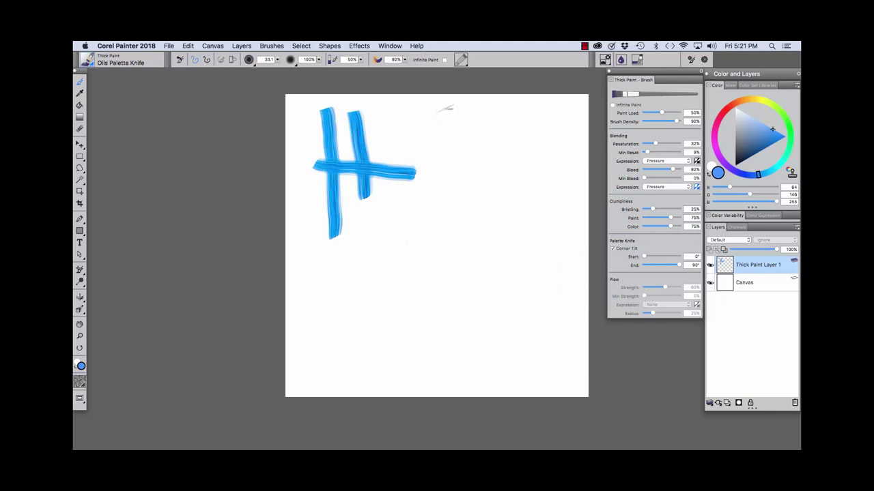
{"action": "left_click_drag", "start_coordinate": [440, 121], "coordinate": [429, 229]}
{"action": "left_click_drag", "start_coordinate": [428, 140], "coordinate": [472, 143]}
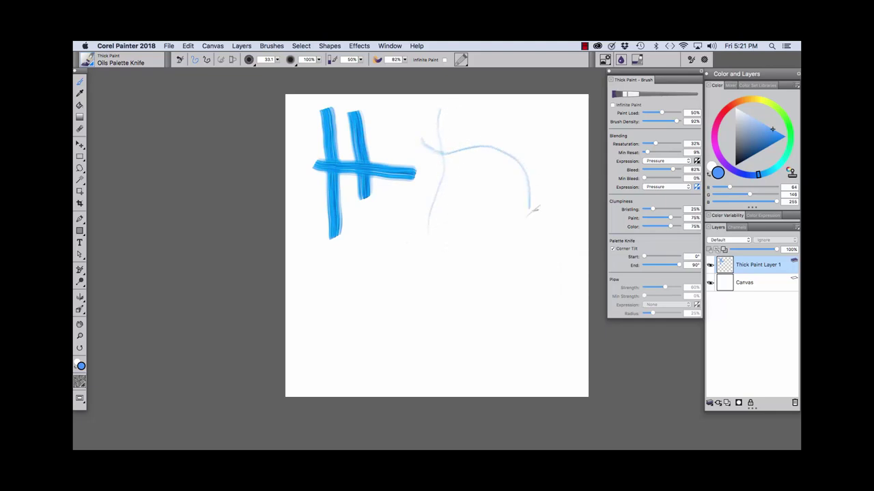
{"action": "mouse_move", "coordinate": [481, 114]}
{"action": "left_mouse_down"}
{"action": "mouse_move", "coordinate": [546, 140]}
{"action": "mouse_move", "coordinate": [538, 200]}
{"action": "left_mouse_up"}
{"action": "mouse_move", "coordinate": [515, 105]}
{"action": "left_mouse_down"}
{"action": "mouse_move", "coordinate": [573, 132]}
{"action": "mouse_move", "coordinate": [576, 156]}
{"action": "mouse_move", "coordinate": [550, 206]}
{"action": "left_mouse_up"}
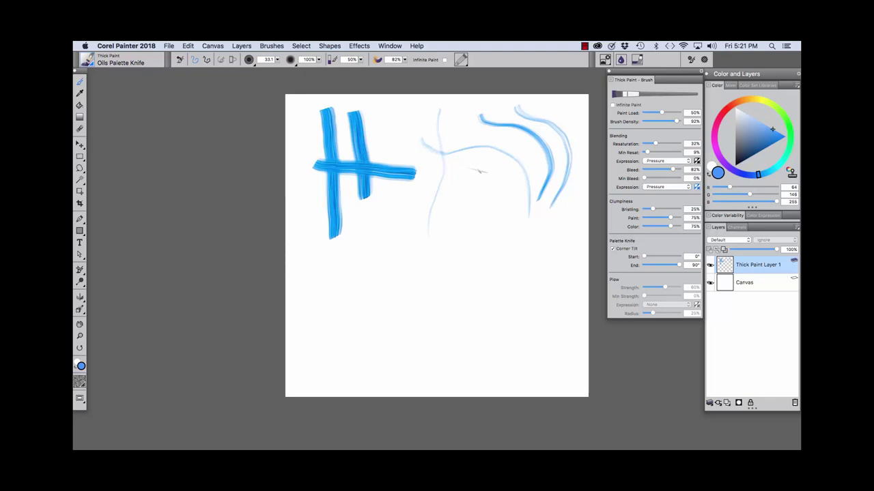
{"action": "mouse_move", "coordinate": [480, 172]}
{"action": "left_mouse_down"}
{"action": "mouse_move", "coordinate": [494, 199]}
{"action": "mouse_move", "coordinate": [489, 218]}
{"action": "mouse_move", "coordinate": [523, 277]}
{"action": "left_mouse_up"}
{"action": "mouse_move", "coordinate": [378, 202]}
{"action": "left_mouse_down"}
{"action": "mouse_move", "coordinate": [415, 163]}
{"action": "mouse_move", "coordinate": [452, 155]}
{"action": "left_mouse_up"}
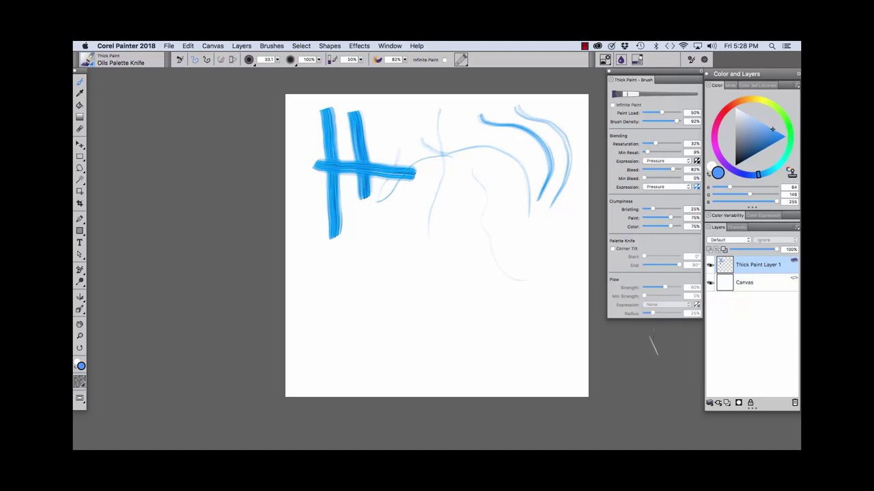
- Change the Thick Paint media type to Plow Paint, then return to the Thick Paint brush settings
{"action": "left_click", "coordinate": [621, 60]}
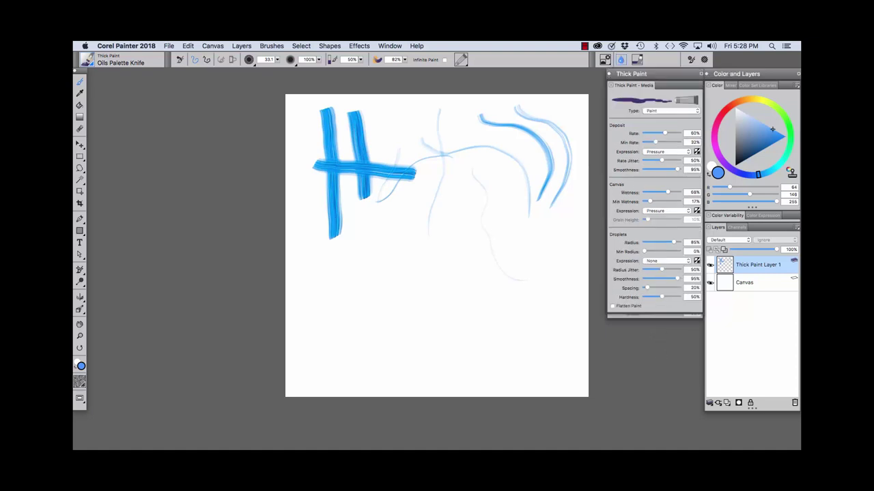
{"action": "left_click", "coordinate": [673, 111]}
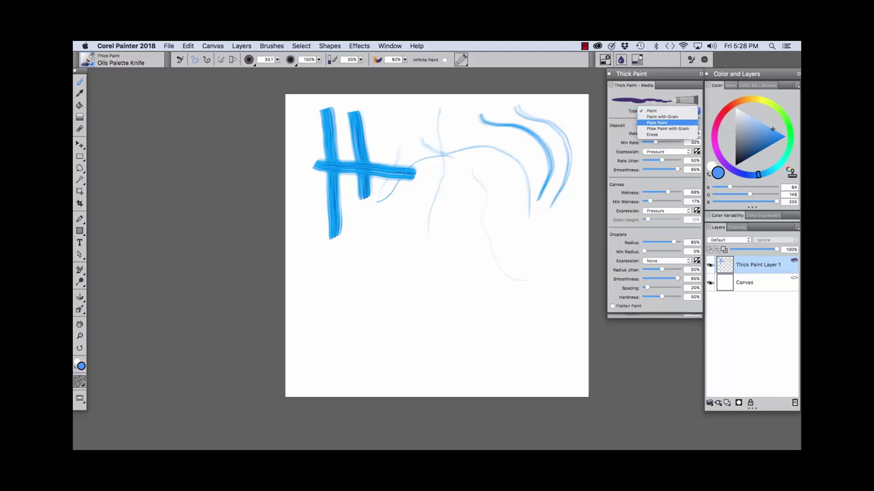
{"action": "left_click", "coordinate": [657, 122]}
{"action": "left_click", "coordinate": [621, 59]}
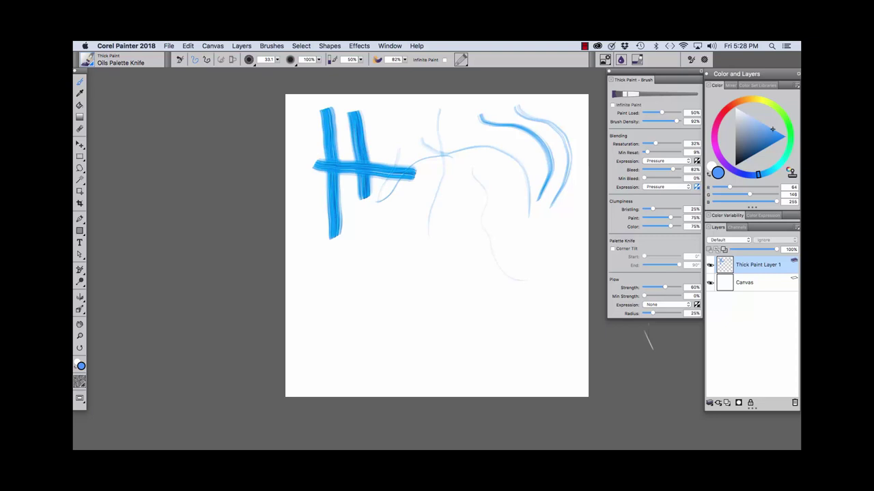
- Paint a blue block below the cross and set Plow strength to 100% and radius to 94%
{"action": "mouse_move", "coordinate": [328, 256]}
{"action": "left_mouse_down"}
{"action": "mouse_move", "coordinate": [332, 301]}
{"action": "mouse_move", "coordinate": [344, 271]}
{"action": "mouse_move", "coordinate": [347, 304]}
{"action": "mouse_move", "coordinate": [354, 268]}
{"action": "mouse_move", "coordinate": [382, 301]}
{"action": "left_mouse_up"}
{"action": "left_click_drag", "start_coordinate": [665, 287], "coordinate": [682, 288]}
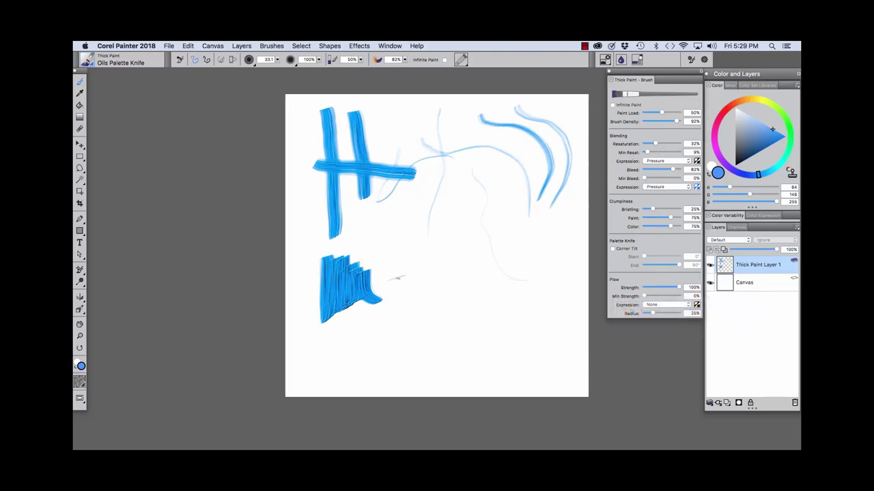
{"action": "mouse_move", "coordinate": [368, 253]}
{"action": "left_mouse_down"}
{"action": "mouse_move", "coordinate": [380, 277]}
{"action": "mouse_move", "coordinate": [386, 263]}
{"action": "mouse_move", "coordinate": [389, 282]}
{"action": "mouse_move", "coordinate": [387, 266]}
{"action": "mouse_move", "coordinate": [398, 272]}
{"action": "mouse_move", "coordinate": [400, 264]}
{"action": "mouse_move", "coordinate": [397, 278]}
{"action": "mouse_move", "coordinate": [418, 272]}
{"action": "left_mouse_up"}
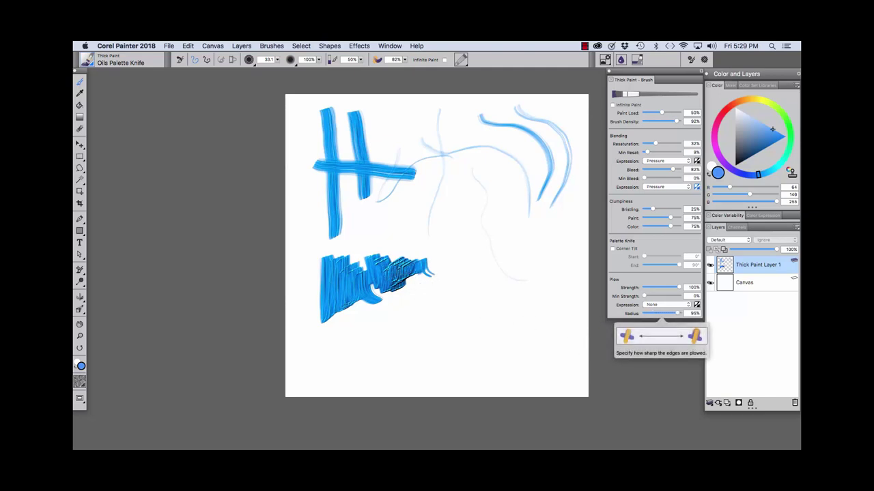
{"action": "left_click_drag", "start_coordinate": [678, 314], "coordinate": [675, 313]}
- Plow dark diagonal streaks through the lower blue block
{"action": "mouse_move", "coordinate": [357, 299]}
{"action": "left_mouse_down"}
{"action": "mouse_move", "coordinate": [333, 303]}
{"action": "mouse_move", "coordinate": [347, 325]}
{"action": "left_mouse_up"}
{"action": "mouse_move", "coordinate": [341, 285]}
{"action": "left_mouse_down"}
{"action": "mouse_move", "coordinate": [350, 330]}
{"action": "mouse_move", "coordinate": [387, 315]}
{"action": "left_mouse_up"}
{"action": "left_click_drag", "start_coordinate": [365, 277], "coordinate": [404, 321]}
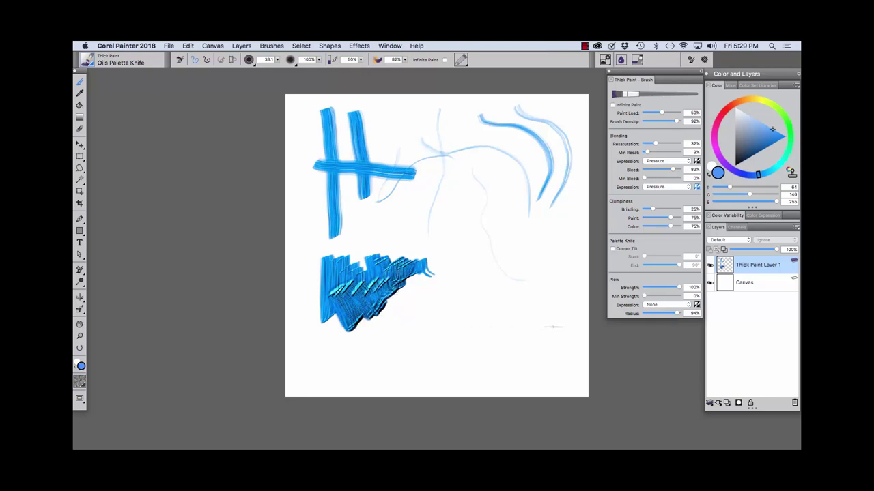
- Keep the Plow Expression setting at None
{"action": "left_click", "coordinate": [672, 305]}
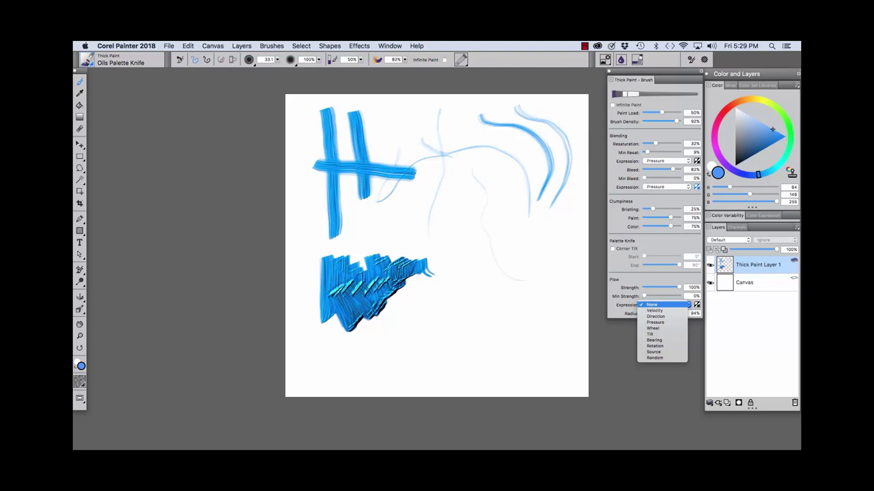
{"action": "left_click", "coordinate": [594, 334]}
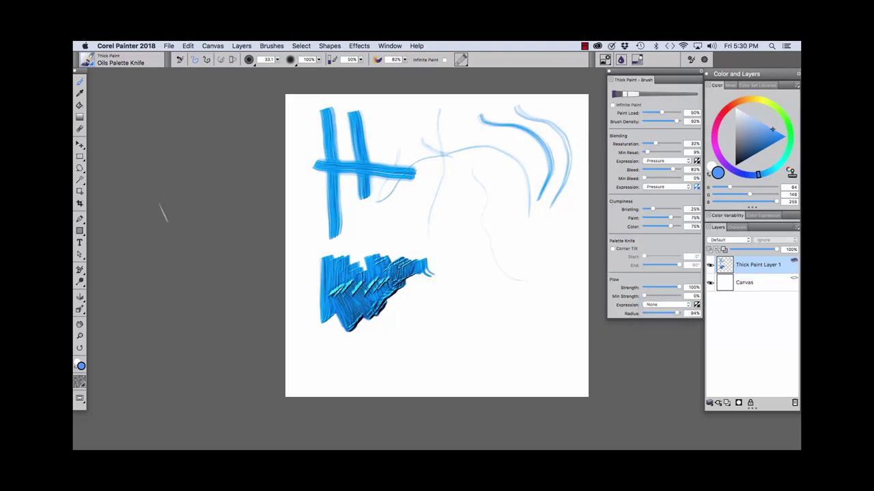